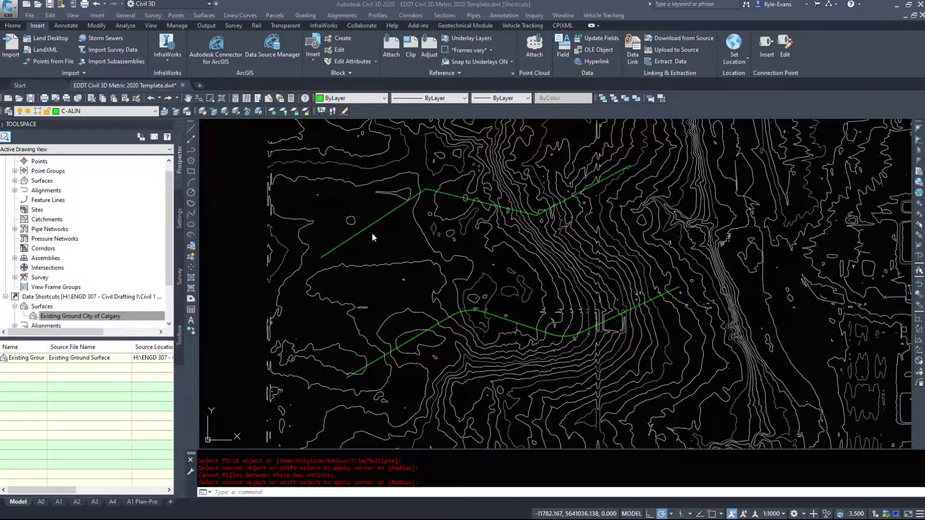
click(378, 215)
click(457, 199)
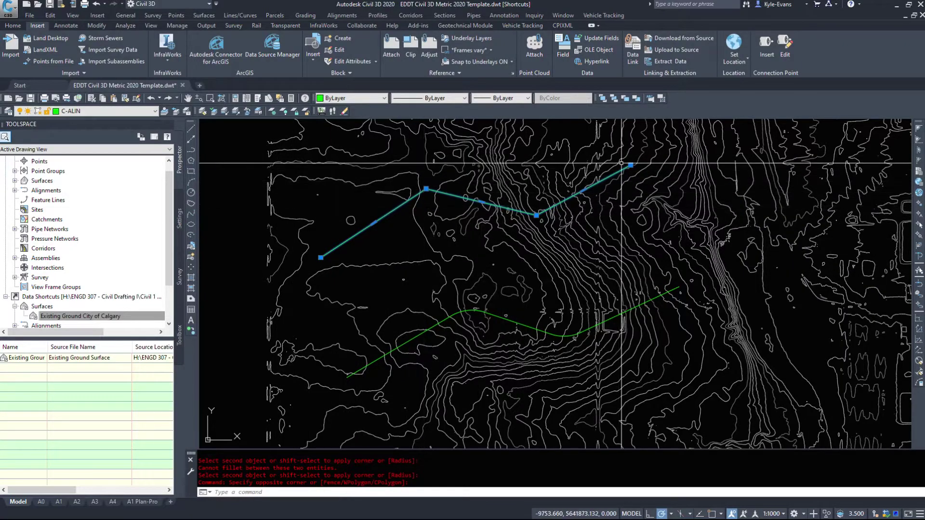
key(Escape)
click(423, 339)
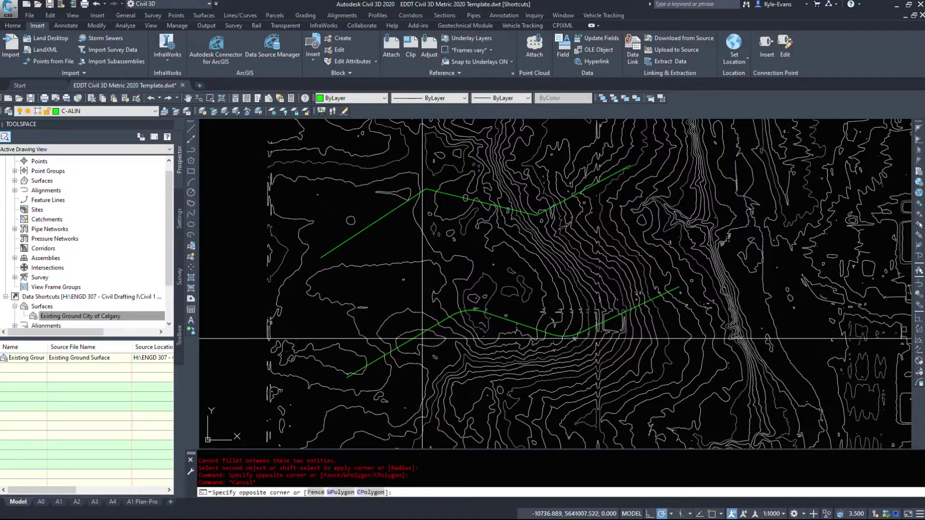
click(407, 328)
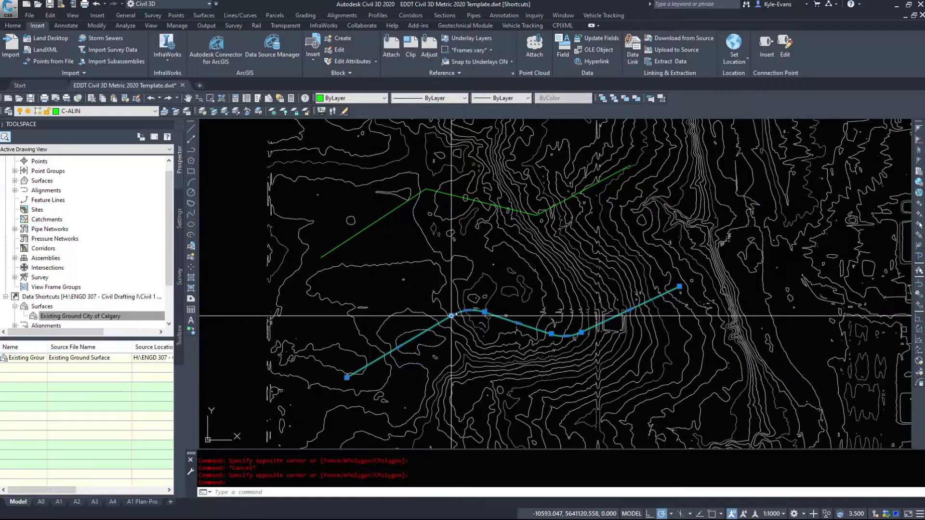
key(Escape)
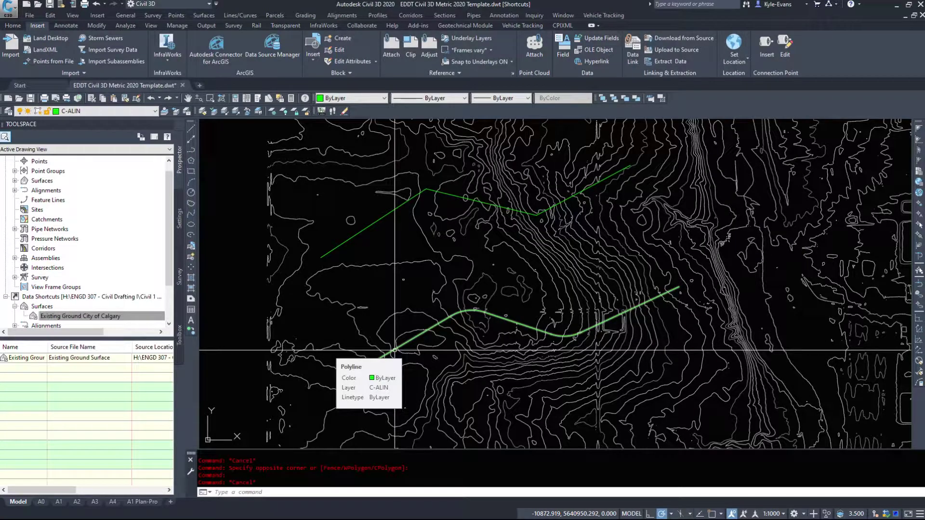
- Browse the Prospector's Alignments collection and the alignment creation menus
click(333, 18)
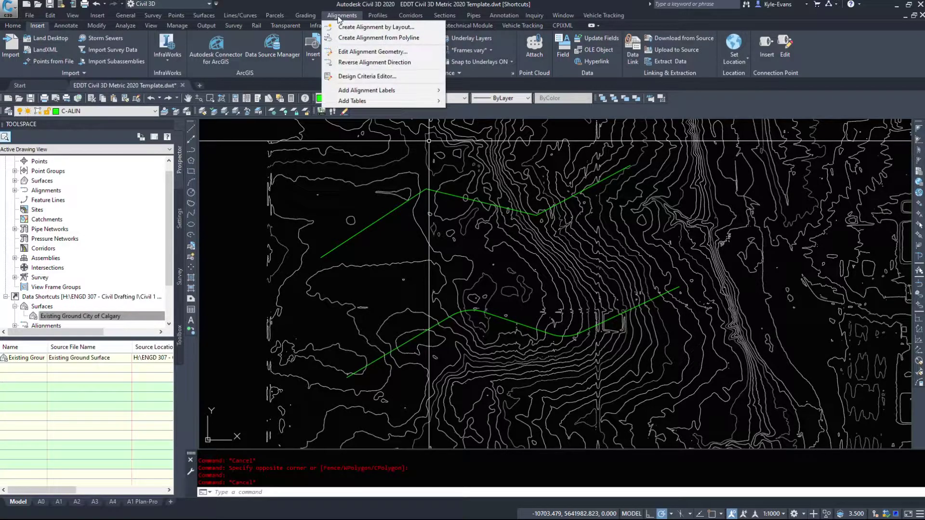
double_click(50, 192)
right_click(50, 194)
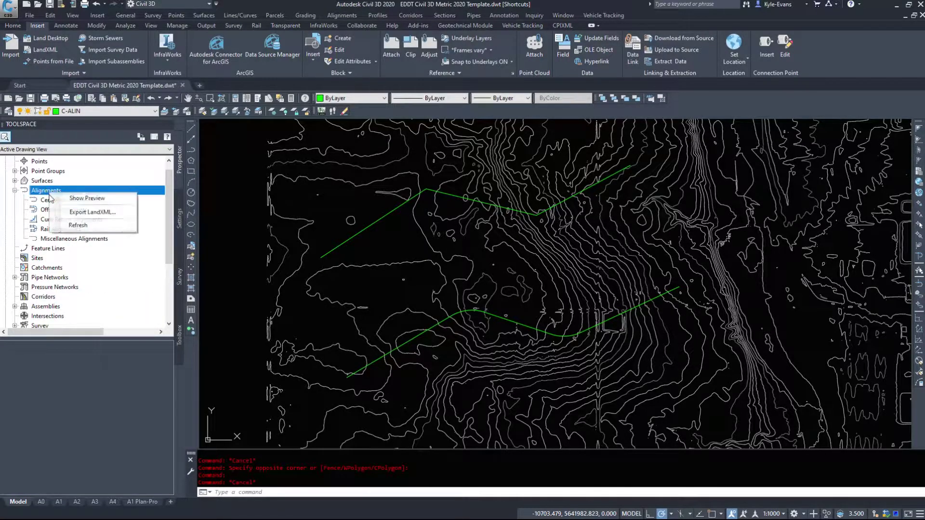
click(15, 191)
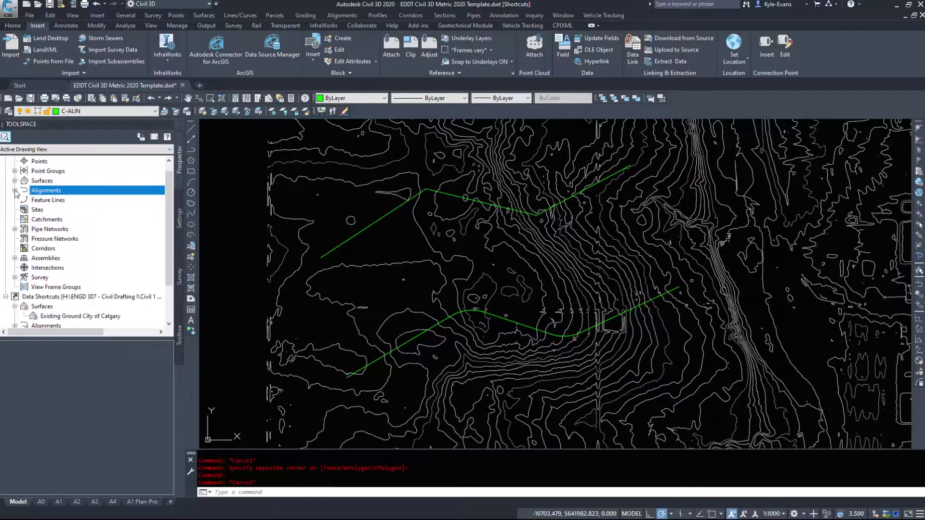
click(13, 26)
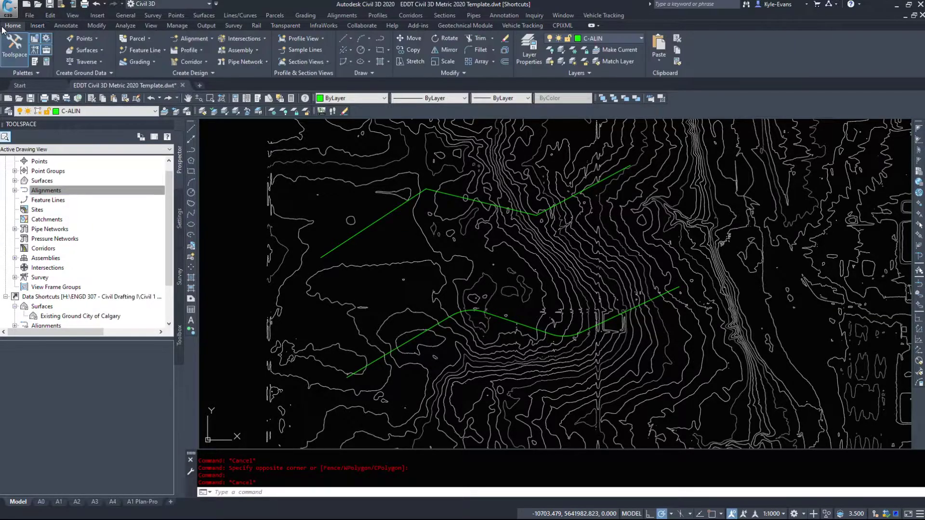
click(192, 39)
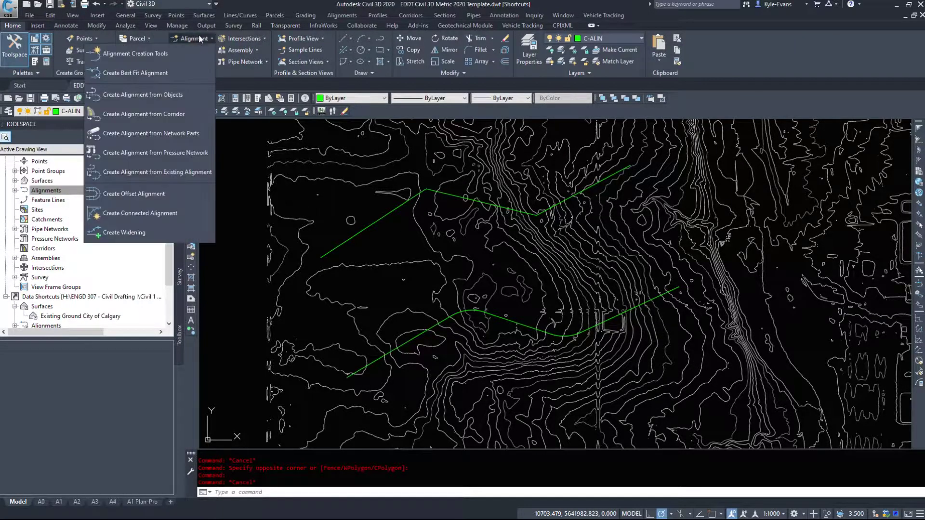
click(332, 16)
- Start an alignment from objects using the upper polyline and accept its direction
click(421, 40)
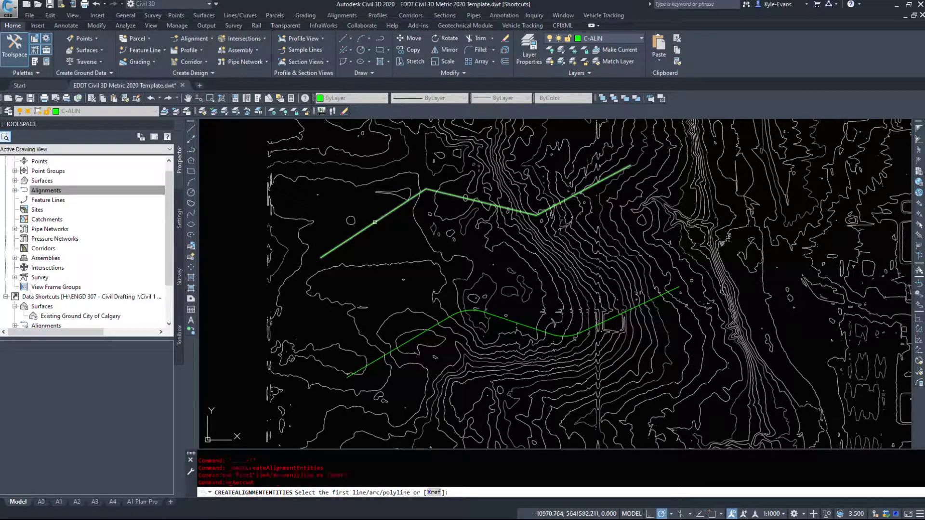
click(374, 222)
key(Return)
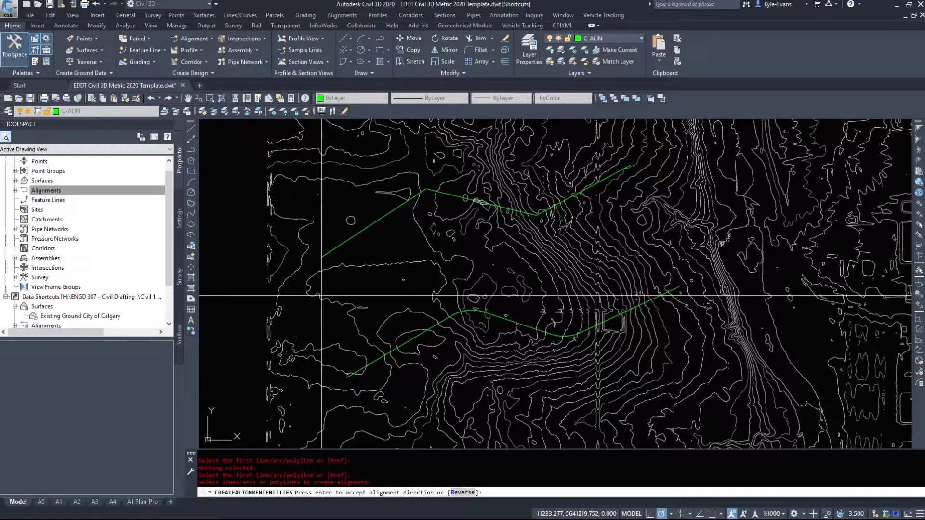
key(Return)
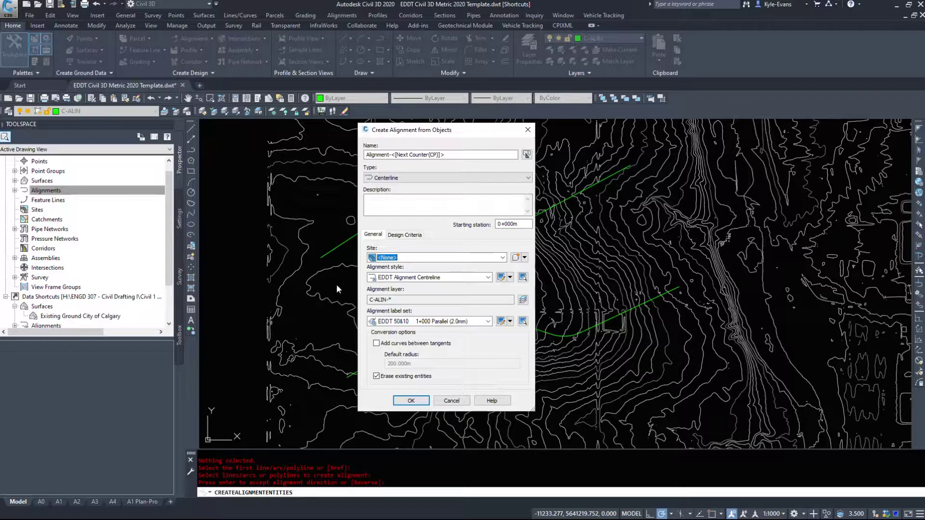
- Name the alignment 'Tangents' and keep its type as Centerline
double_click(483, 154)
text(Tangents)
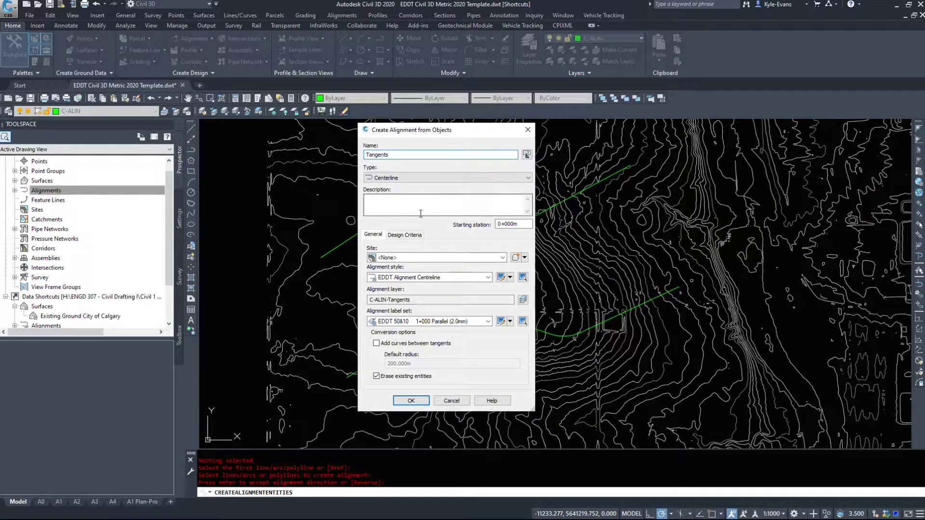
click(409, 178)
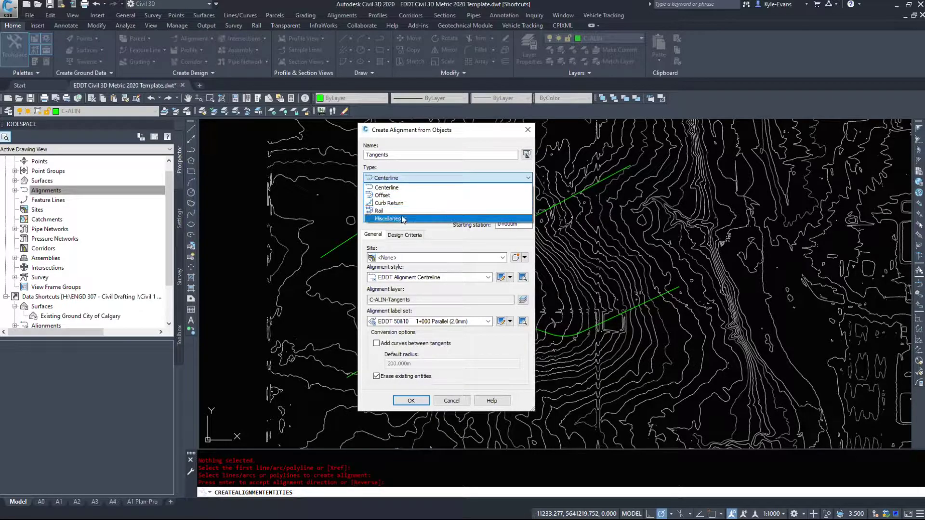
click(389, 188)
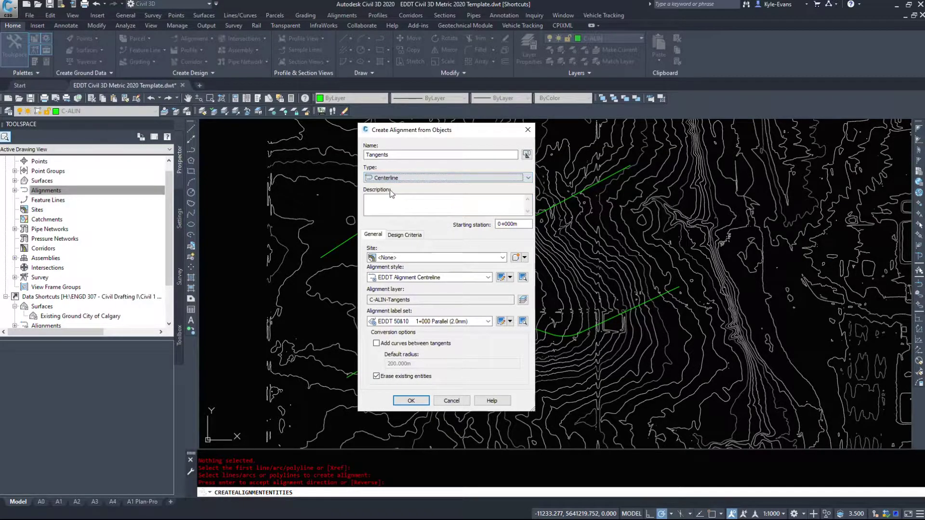
click(391, 182)
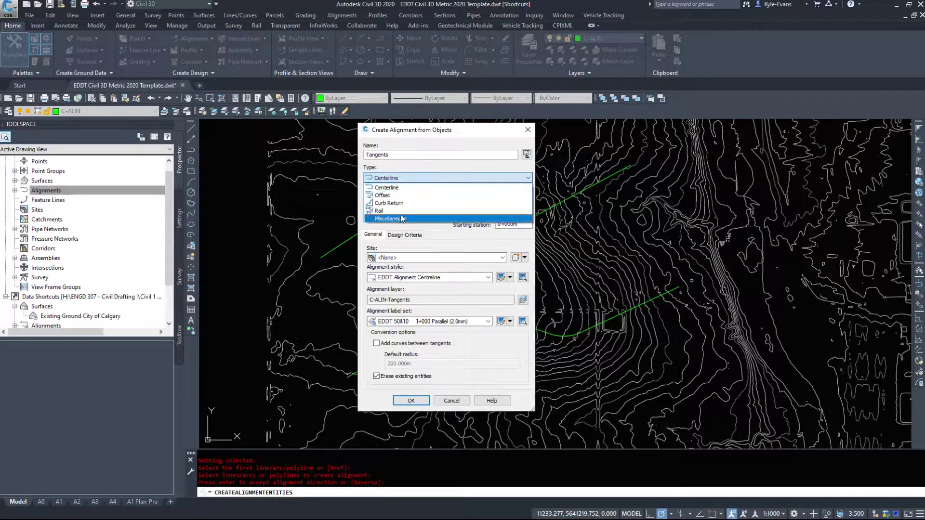
click(404, 187)
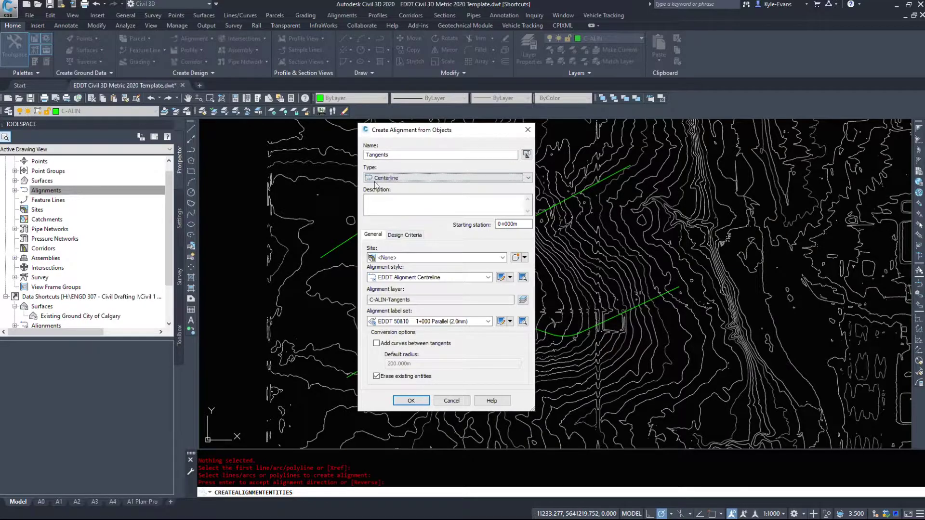
key(Tab)
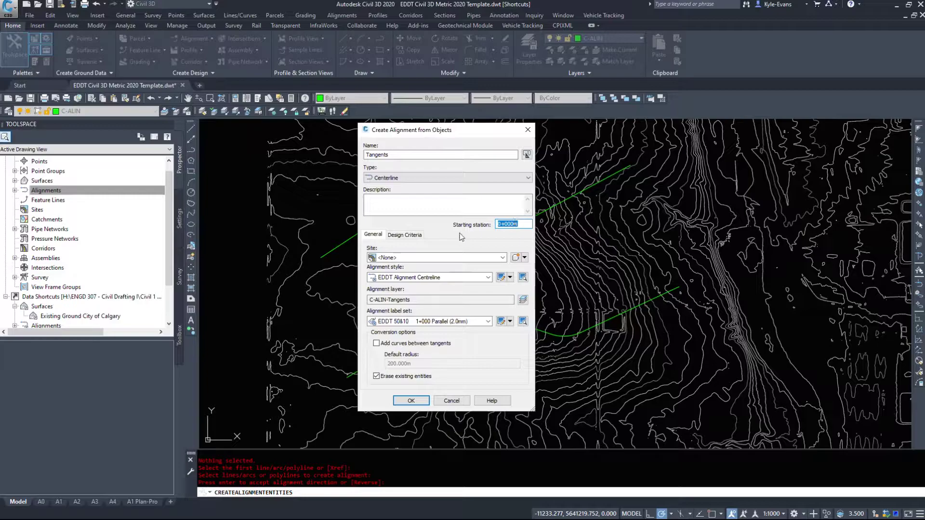
click(395, 236)
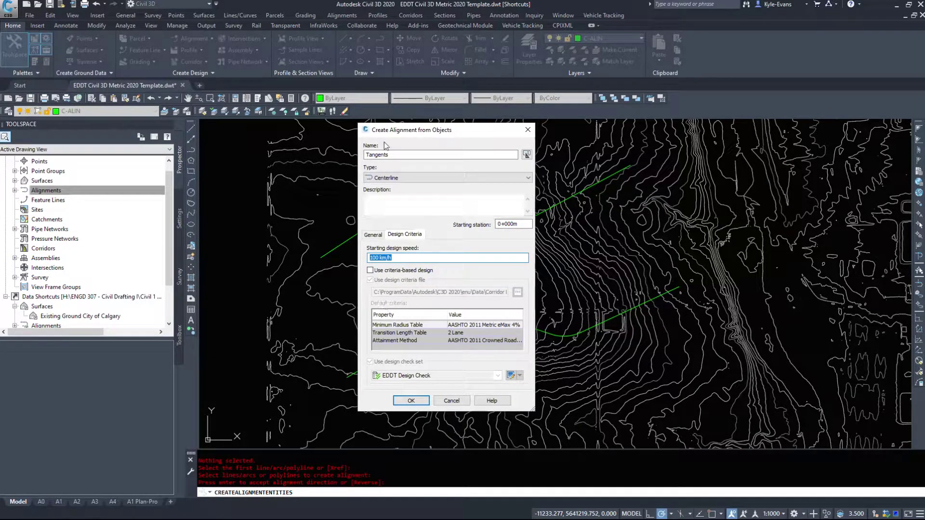
click(372, 234)
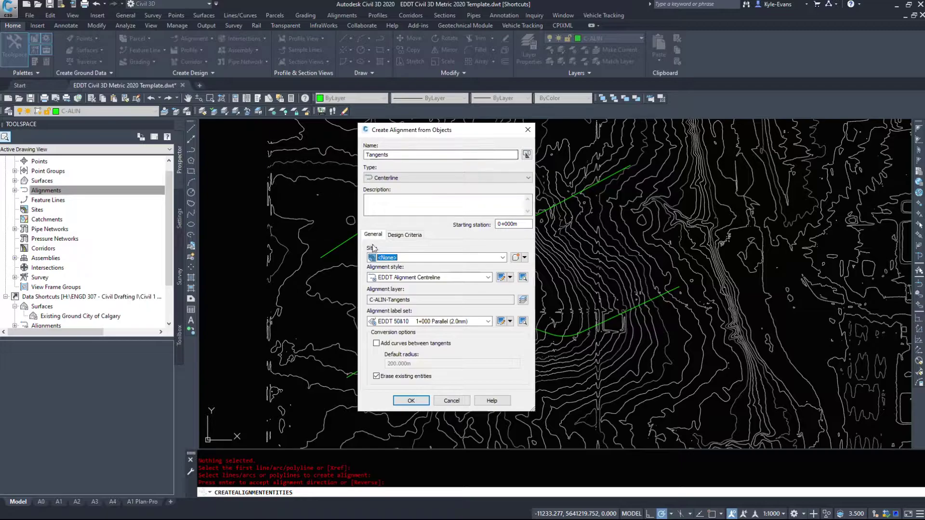
- Keep site <None>, use EDDT Alignment Centreline style and EDDT 100&20 1+000 Parallel (2.0mm) labels
click(418, 259)
click(411, 257)
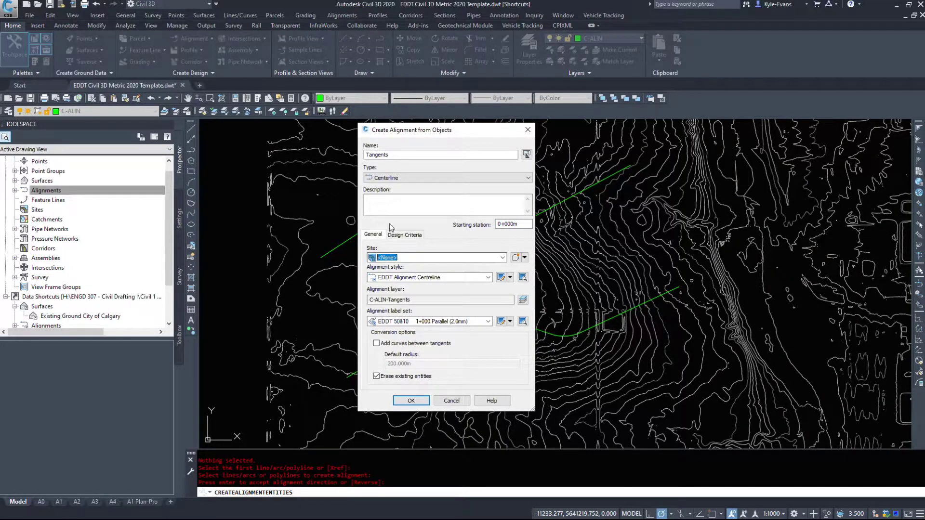
click(409, 278)
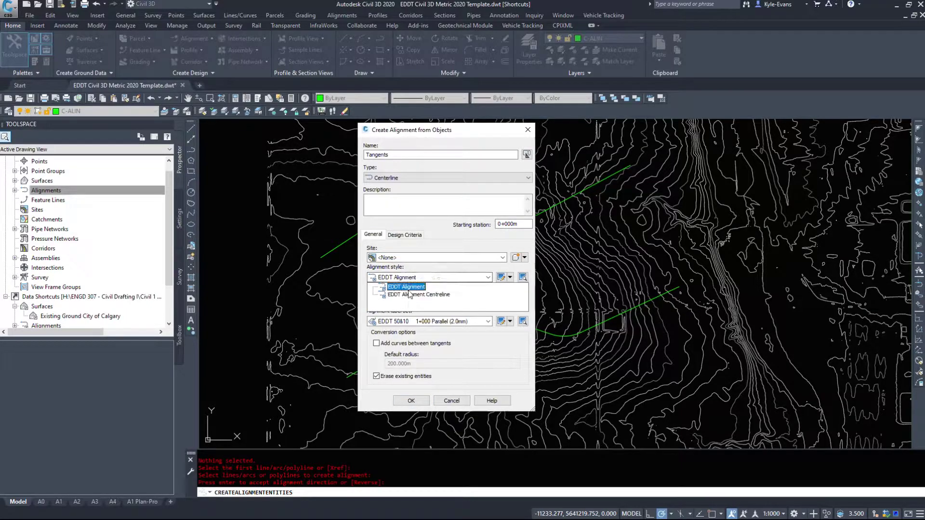
click(410, 295)
key(Tab)
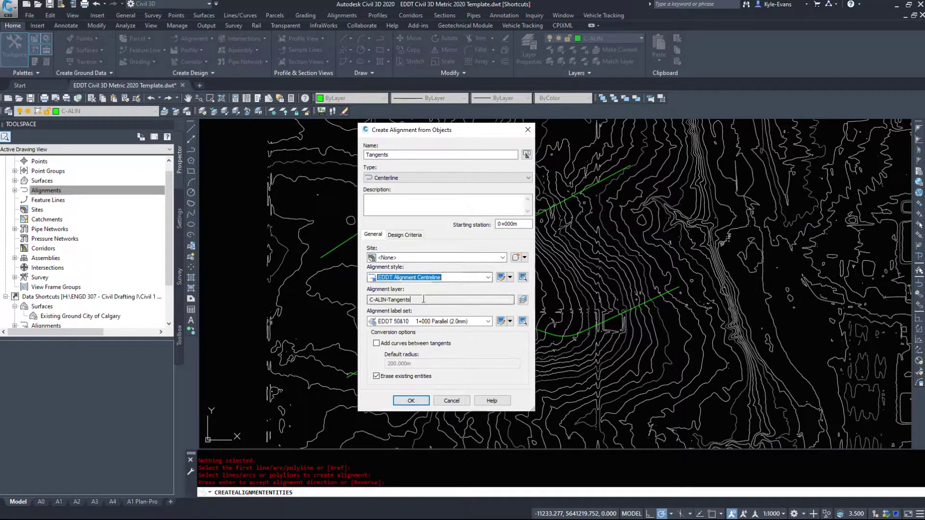
click(453, 321)
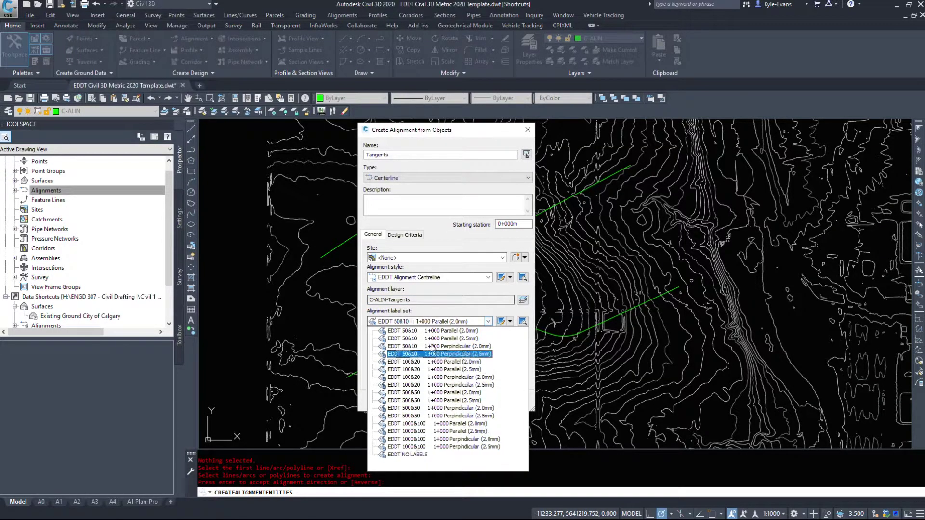
click(458, 364)
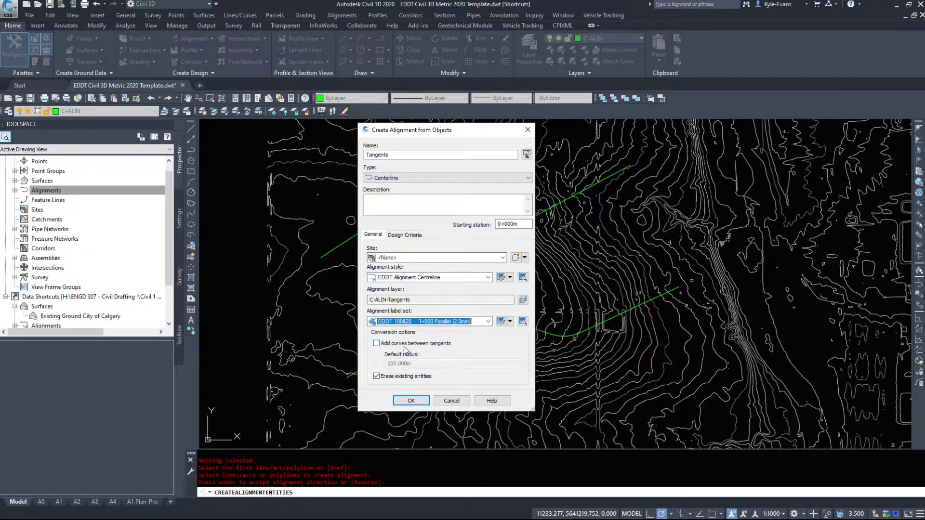
- Turn on adding curves between tangents and begin entering the 400 m default radius
drag(419, 130, 343, 67)
click(381, 282)
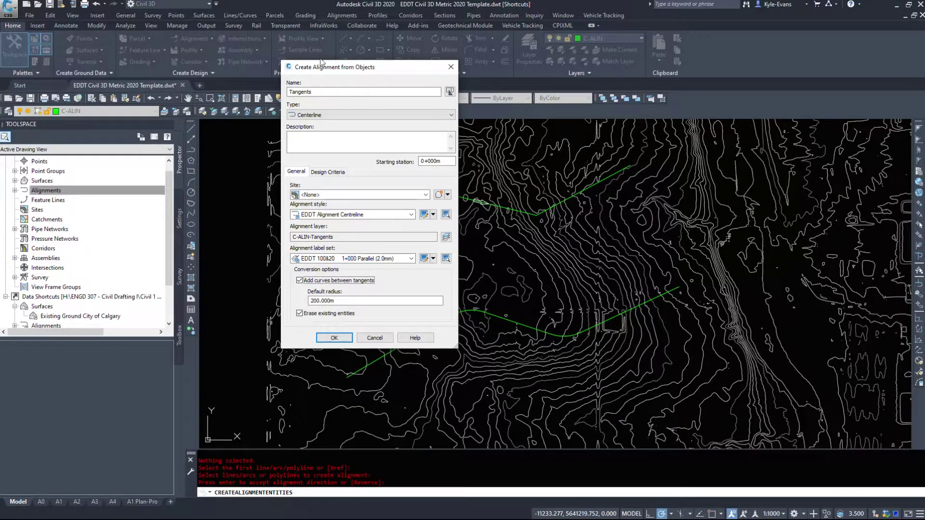
drag(321, 62, 185, 82)
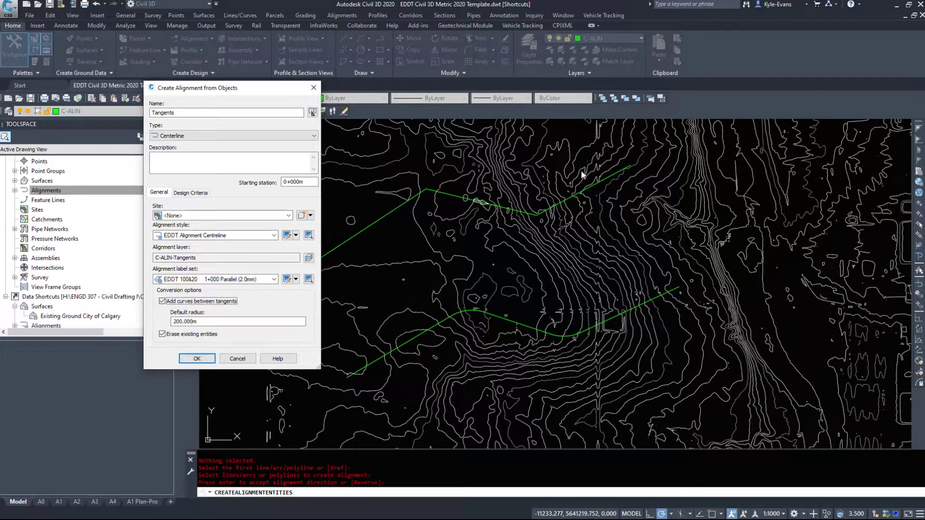
drag(241, 87, 282, 58)
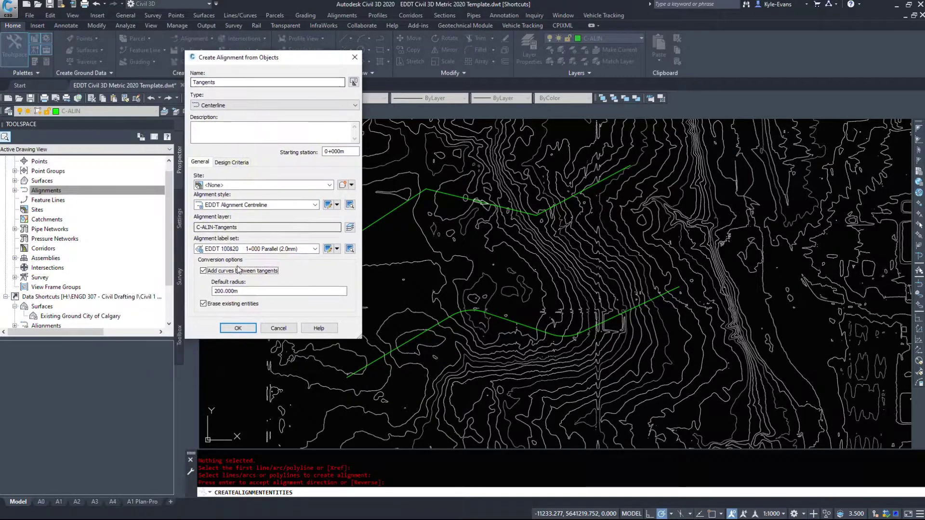
key(Tab)
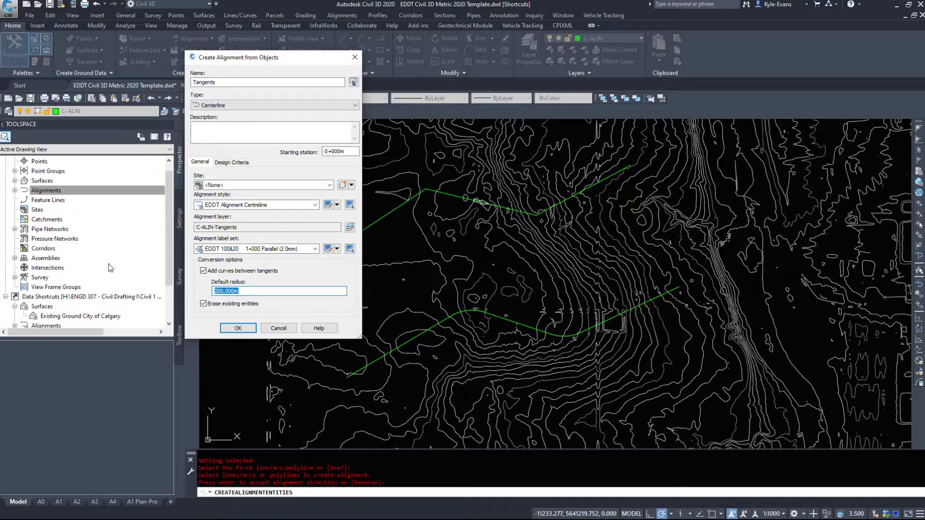
text(40)
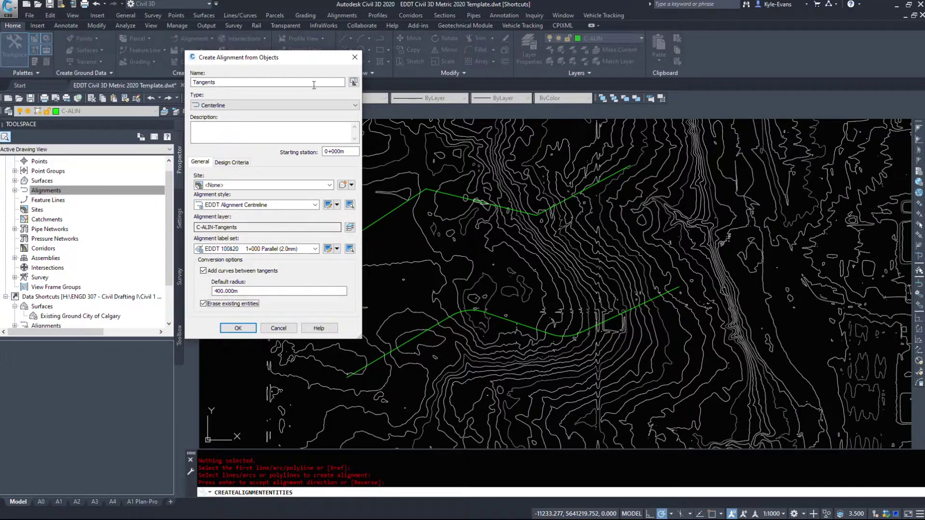
click(238, 328)
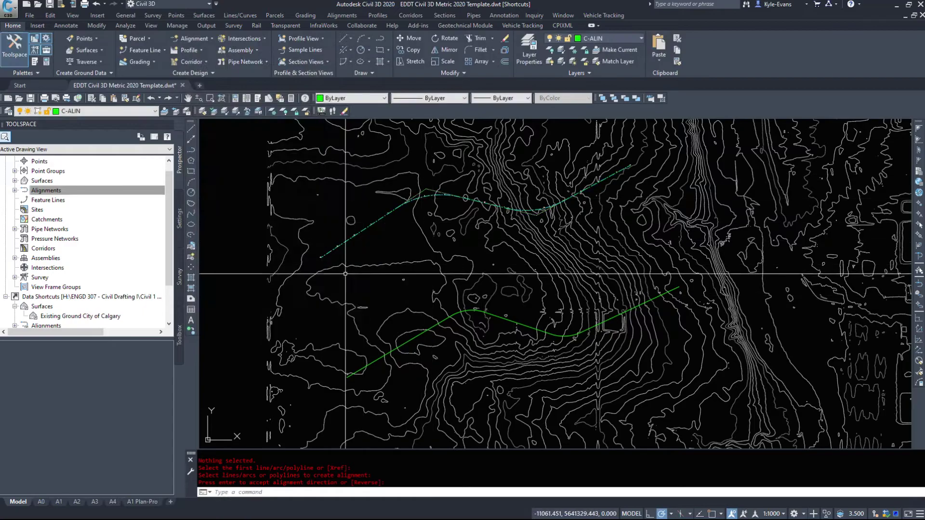
scroll(364, 190, up, 8)
scroll(398, 140, up, 3)
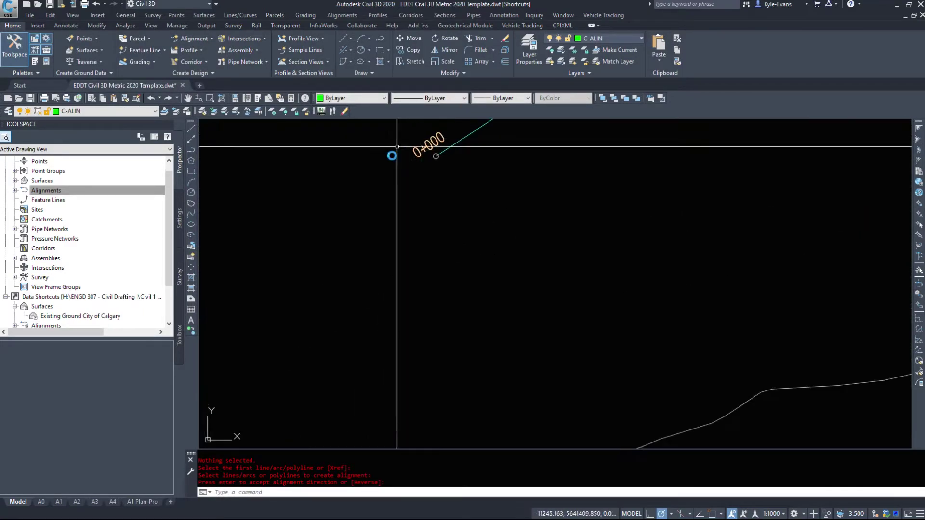
scroll(392, 144, down, 10)
scroll(513, 294, up, 6)
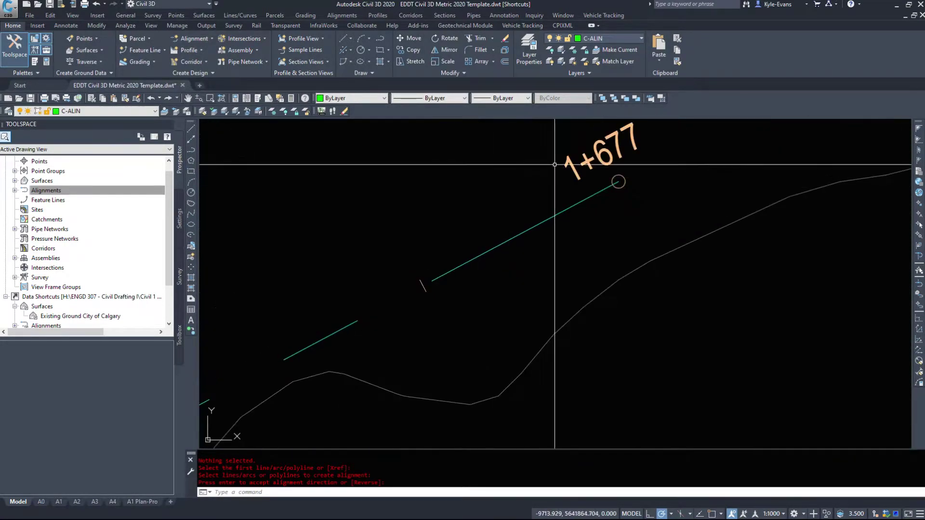
scroll(613, 182, down, 3)
scroll(483, 293, down, 2)
scroll(413, 233, up, 5)
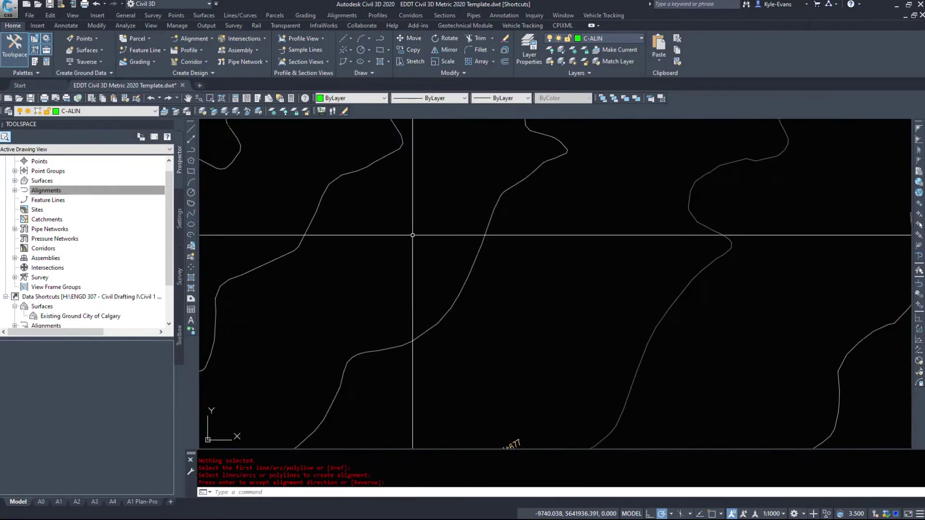
scroll(412, 403, down, 5)
scroll(734, 235, up, 3)
scroll(734, 235, down, 3)
scroll(338, 256, up, 8)
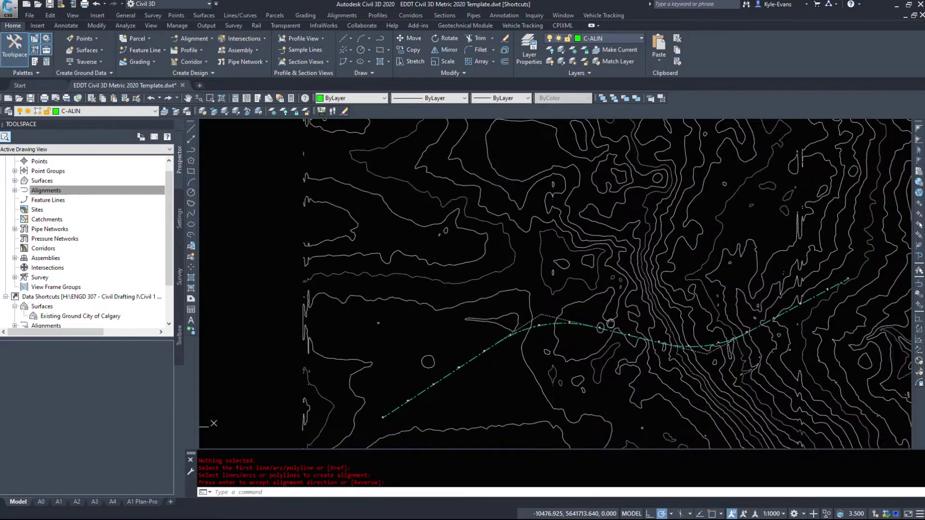
click(337, 255)
click(314, 253)
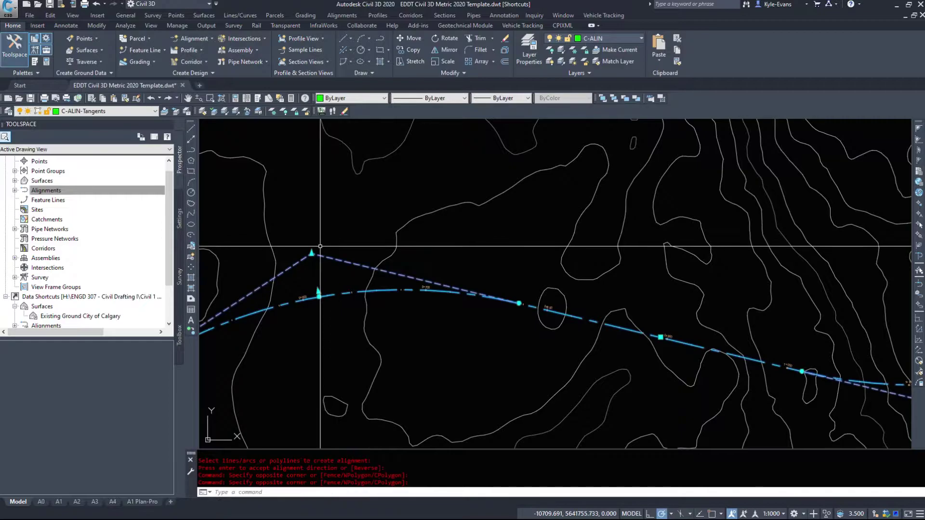
mouse_move(312, 254)
scroll(312, 256, down, 3)
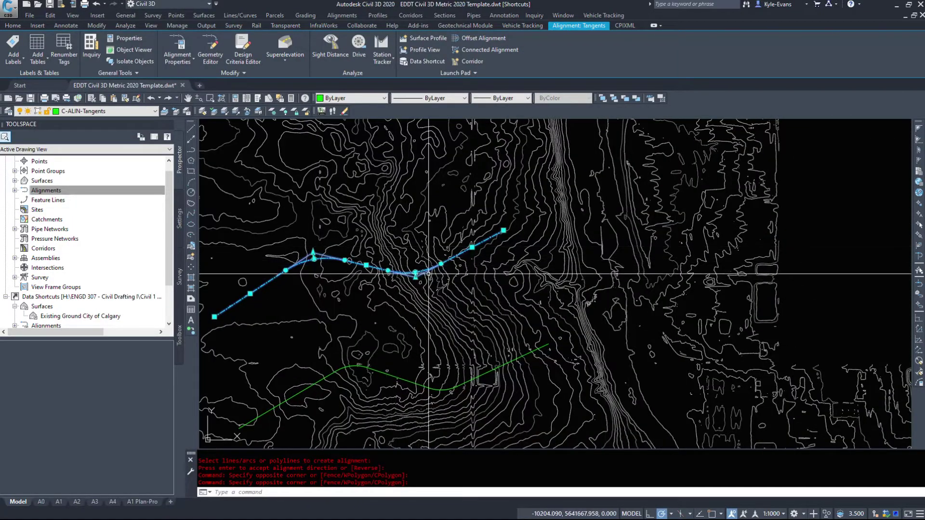
scroll(303, 255, up, 5)
scroll(386, 269, down, 5)
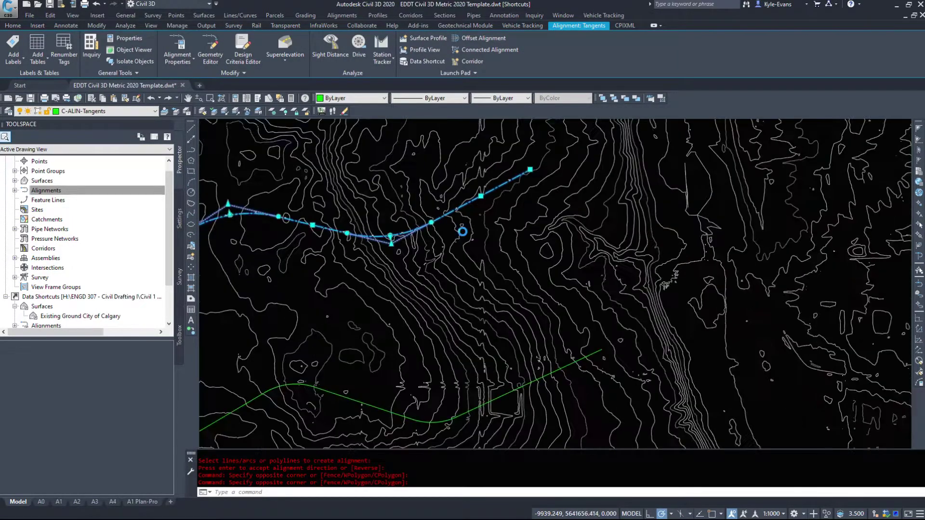
scroll(516, 295, up, 4)
key(F3)
middle_drag(481, 284, 426, 279)
key(Escape)
- Start an alignment from objects using the lower green polyline, accepting its direction
click(341, 15)
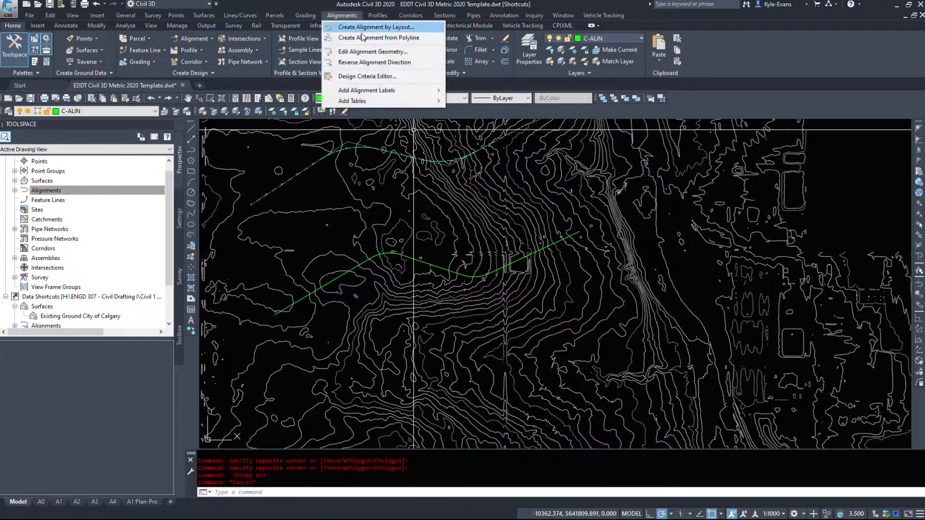
click(366, 37)
click(415, 261)
key(Return)
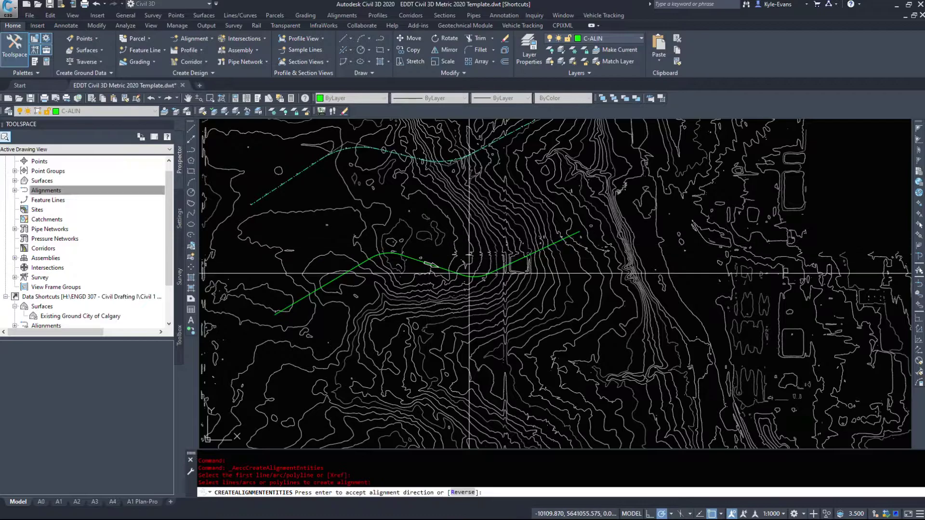
key(Return)
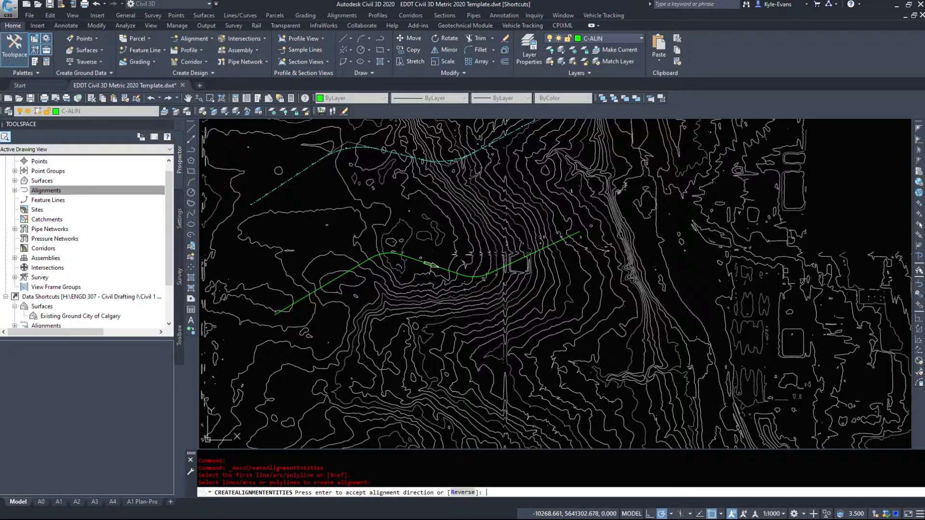
- Set the new alignment's starting station to 2+000
triple_click(290, 83)
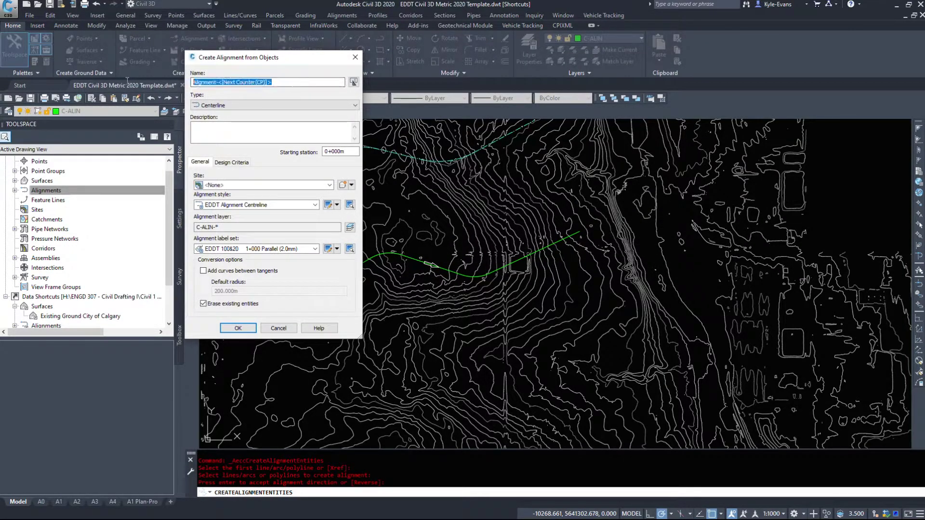
text(Curves)
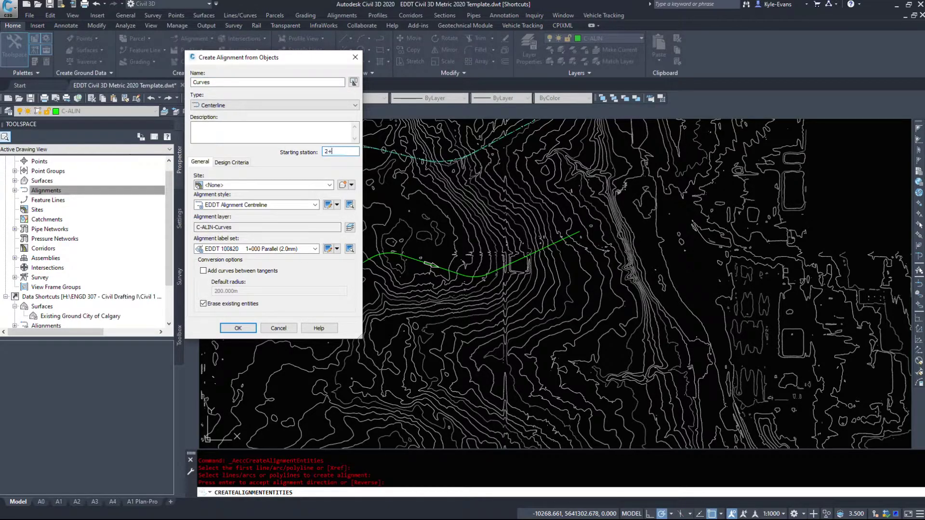
text(2+000)
key(Tab)
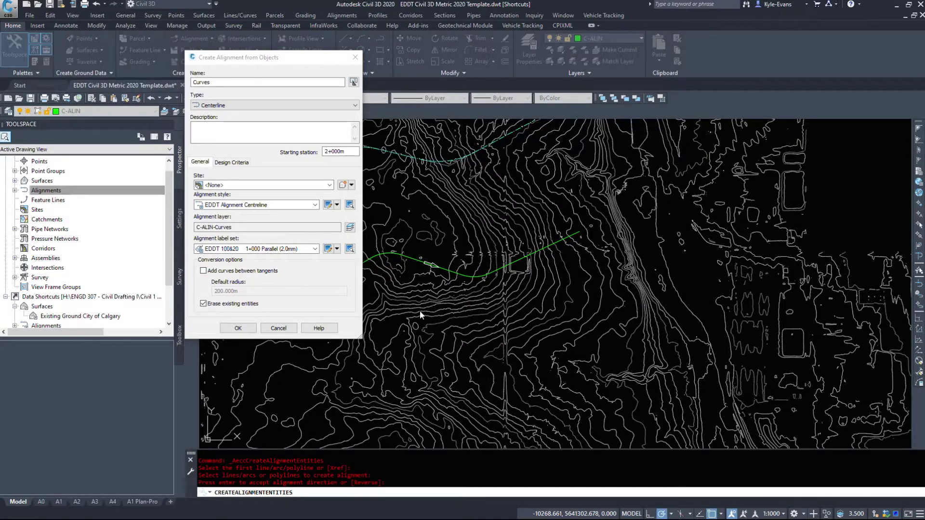
- Create the Curves alignment, then select both alignments and zoom in on their grips
click(238, 331)
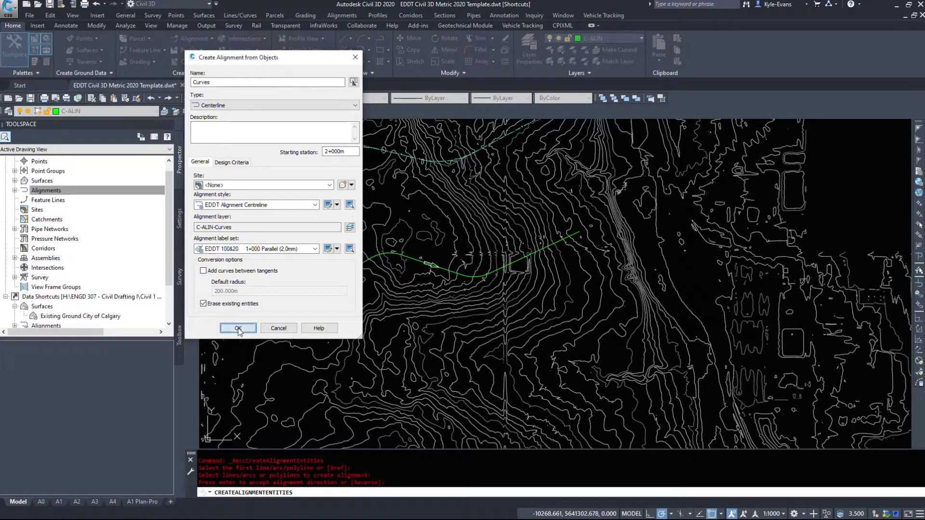
scroll(449, 312, up, 5)
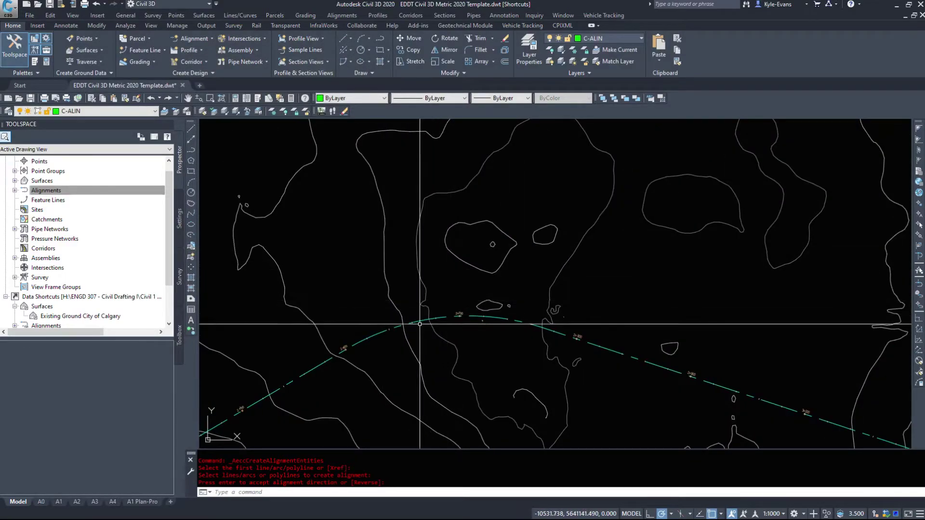
click(426, 318)
scroll(360, 319, down, 3)
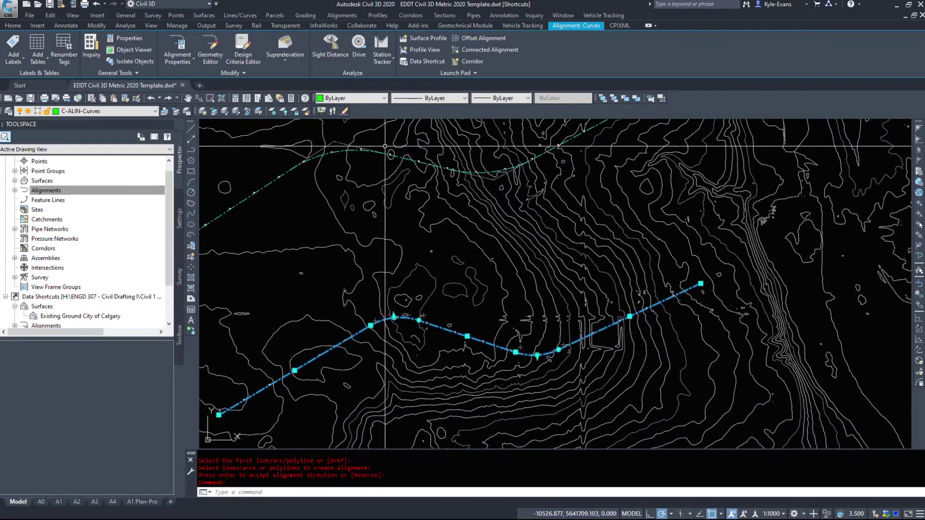
click(334, 142)
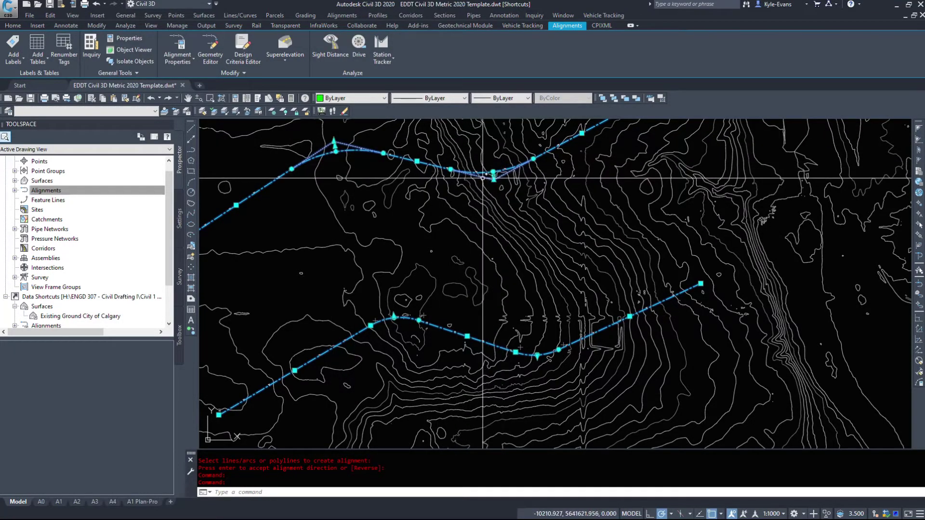
scroll(425, 326, up, 5)
scroll(485, 227, down, 6)
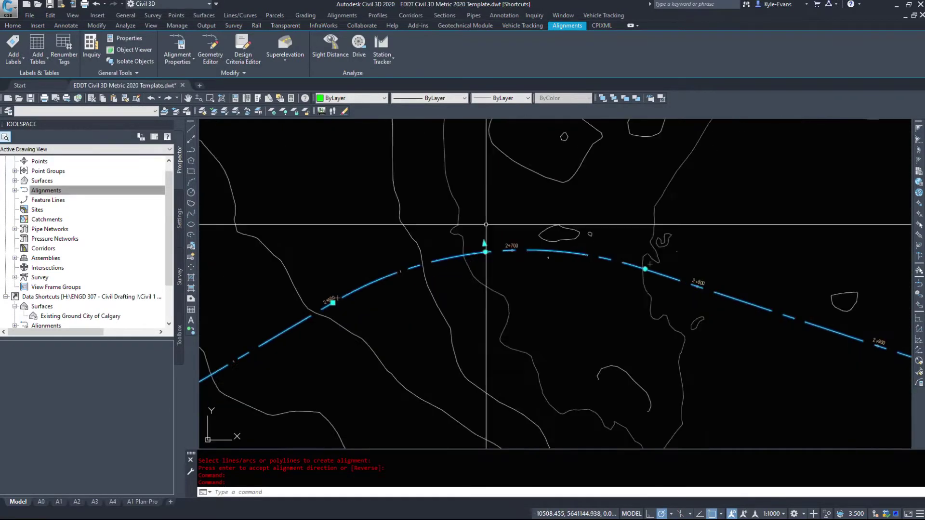
middle_drag(758, 381, 590, 417)
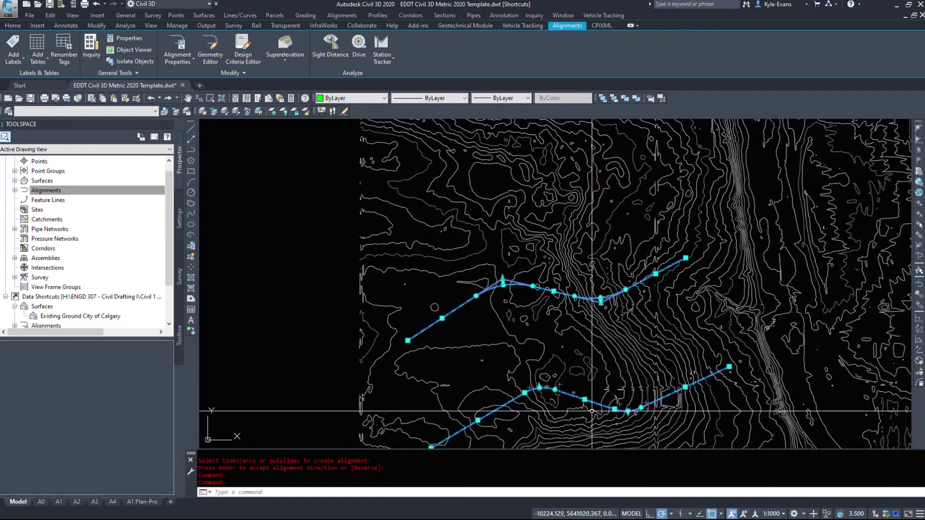
scroll(707, 329, up, 5)
scroll(699, 277, up, 5)
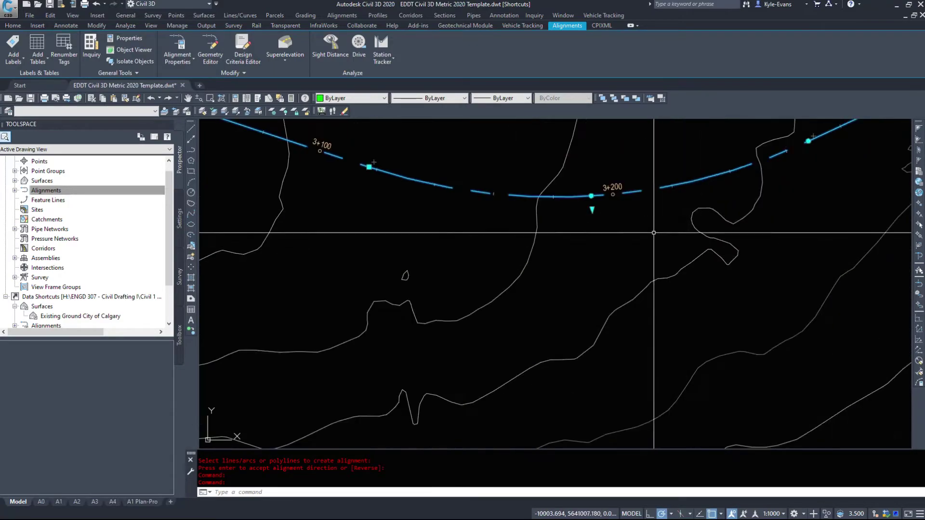
click(592, 207)
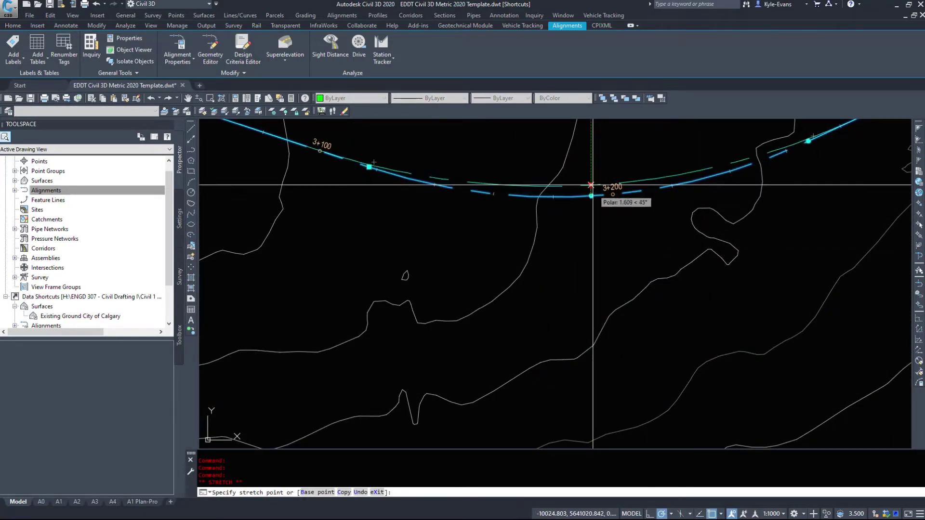
scroll(588, 269, down, 3)
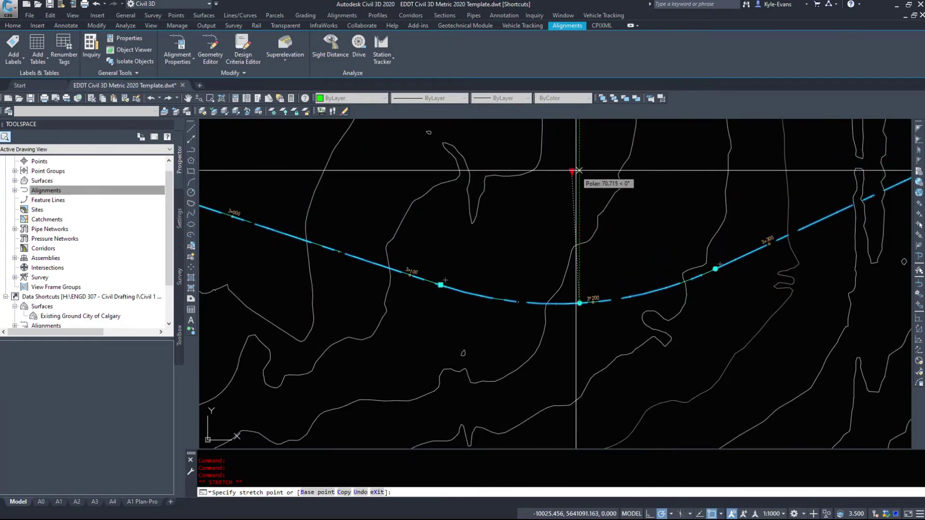
scroll(571, 202, down, 3)
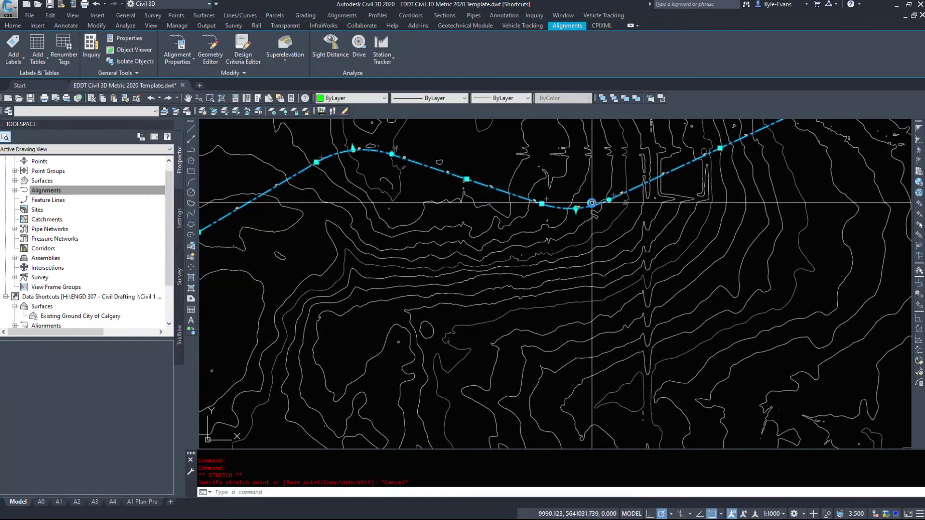
key(Escape)
scroll(569, 212, up, 5)
scroll(305, 237, down, 3)
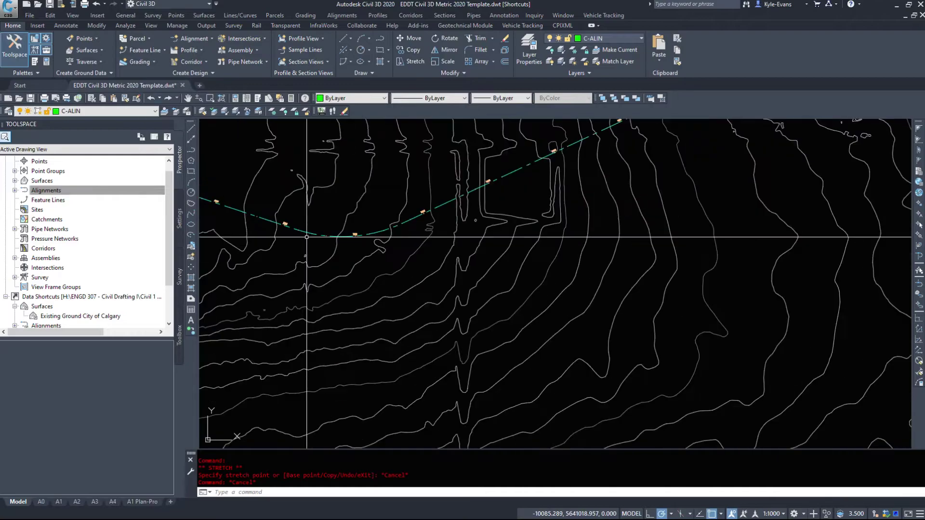
scroll(409, 265, down, 4)
scroll(270, 224, down, 2)
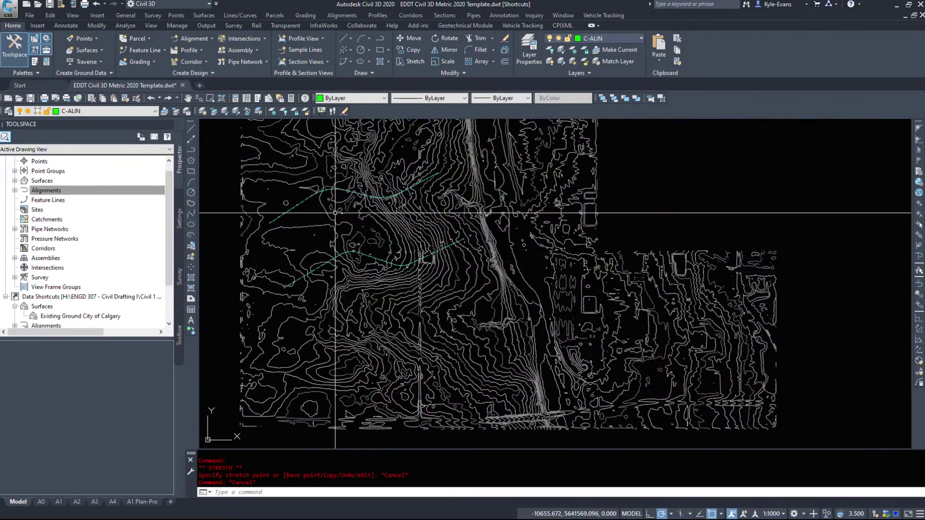